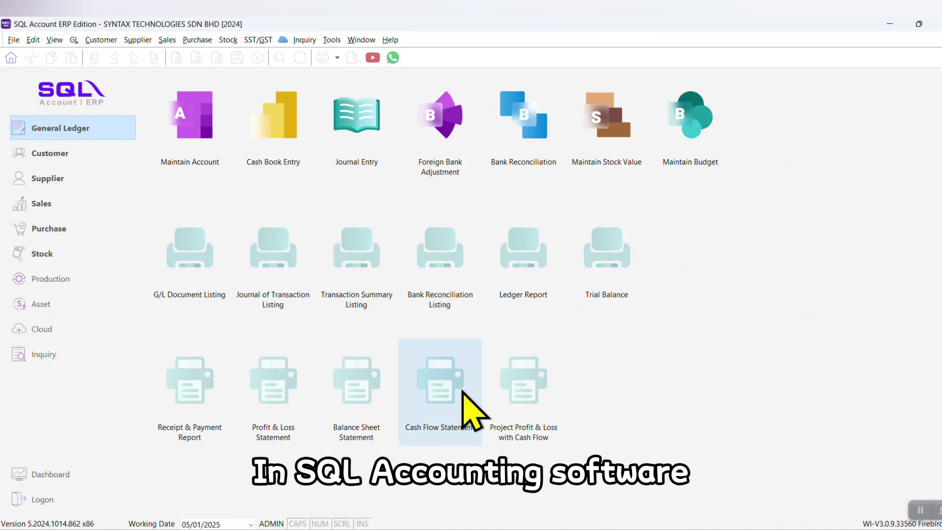
- Switch the sidebar to the Supplier module
{"action": "left_click", "coordinate": [68, 182]}
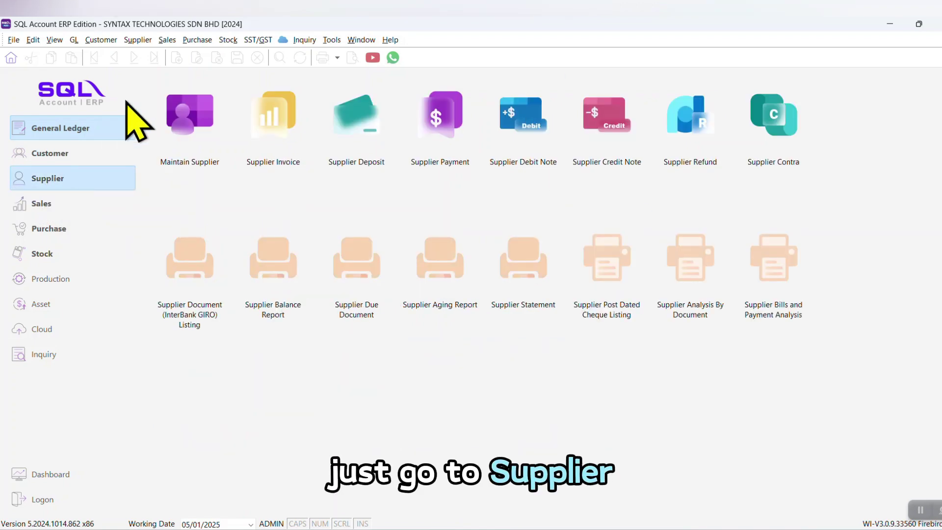
- Open Maintain Supplier, filter company names by 'solu', then clear the filter to show all 13
{"action": "left_click", "coordinate": [188, 129]}
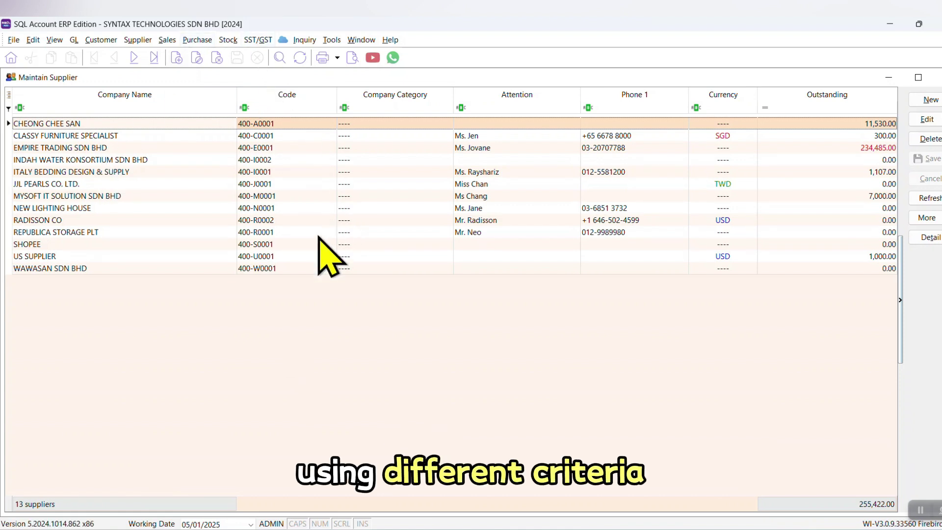
{"action": "left_click", "coordinate": [176, 109]}
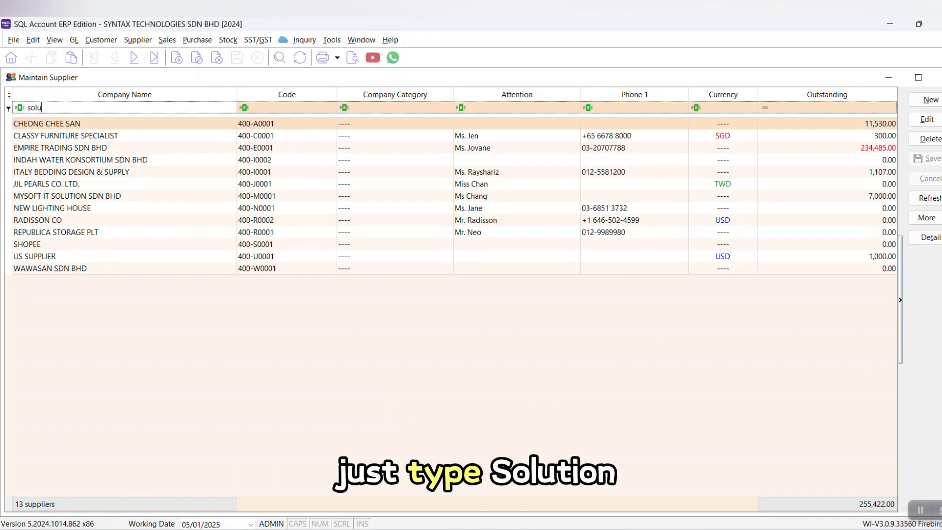
{"action": "key", "text": "Return"}
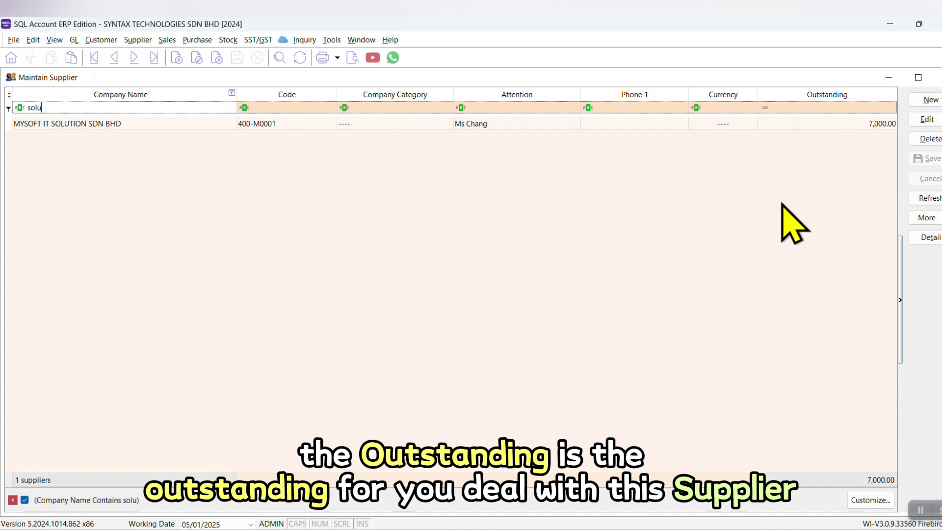
{"action": "key", "text": "BackSpace"}
{"action": "key", "text": "BackSpace"}
{"action": "key", "text": "BackSpace"}
{"action": "key", "text": "BackSpace"}
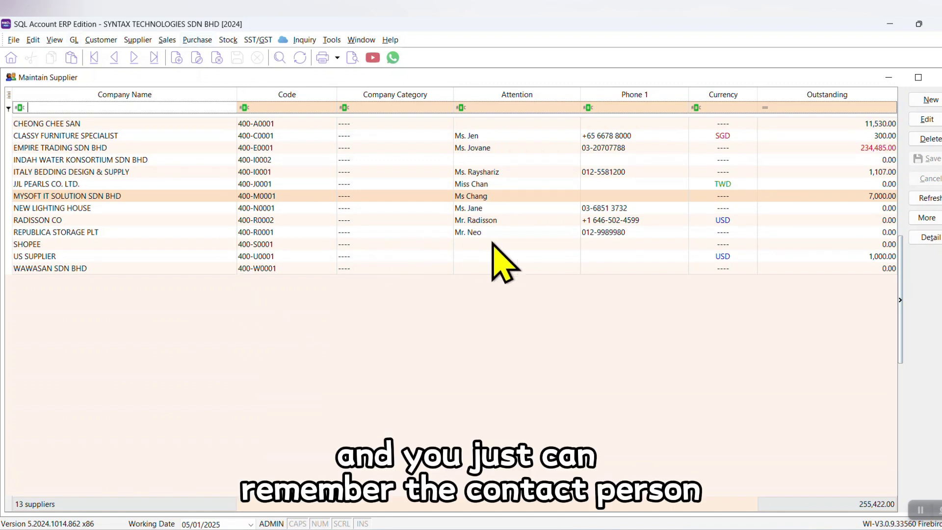
{"action": "left_click", "coordinate": [526, 107]}
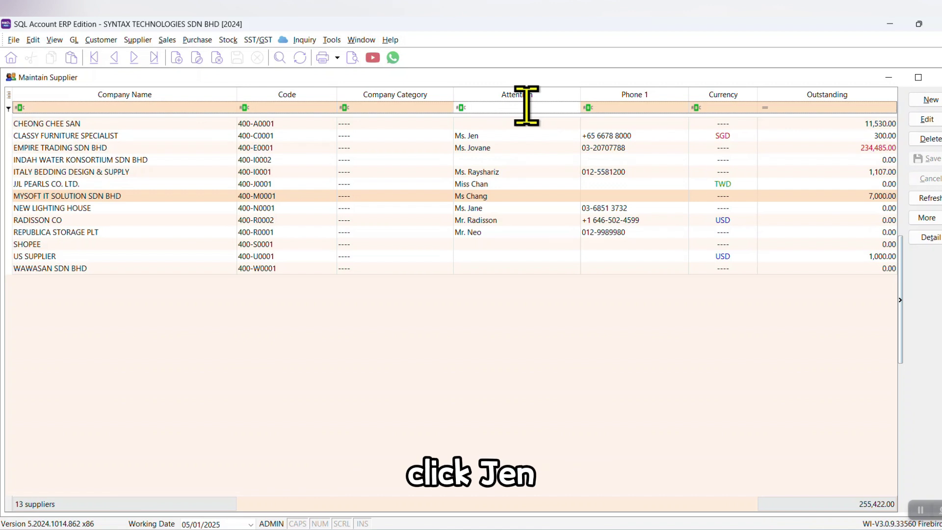
{"action": "type", "text": "jen"}
{"action": "key", "text": "Return"}
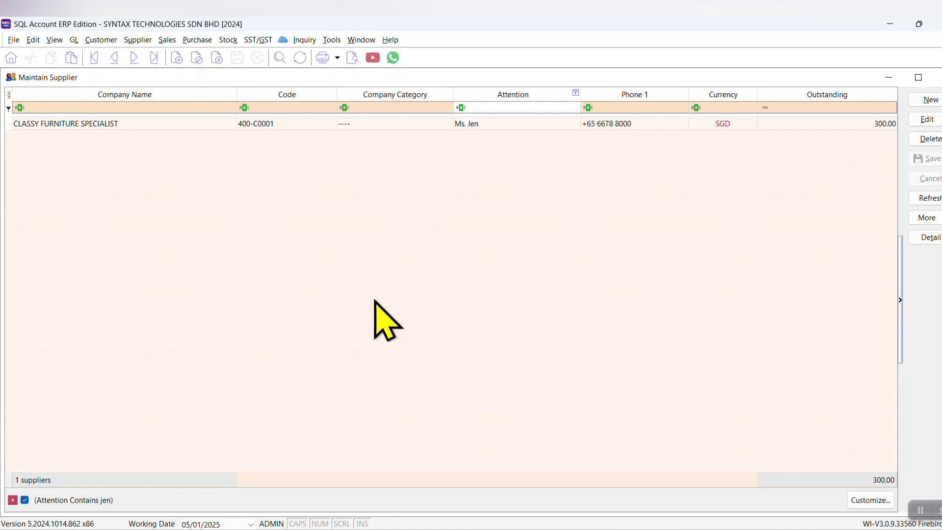
{"action": "key", "text": "Return"}
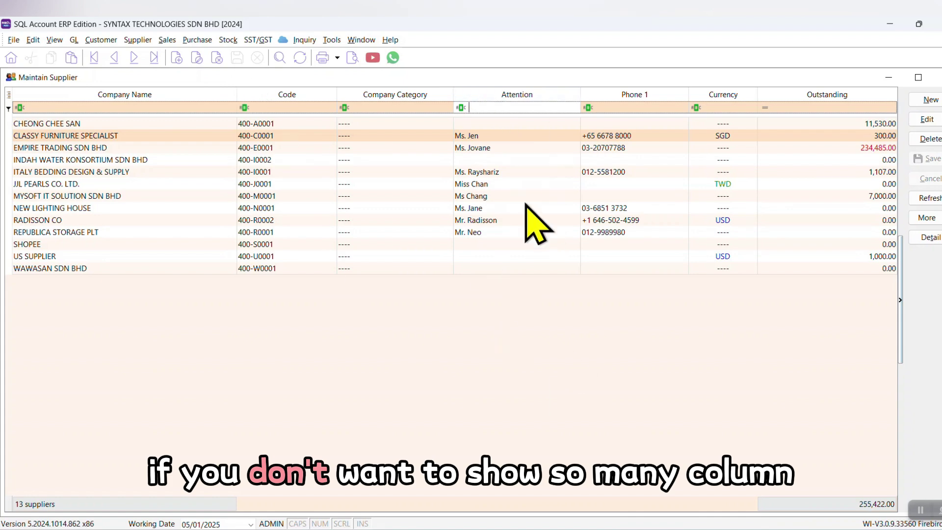
- Drop the Code, Company Category and Currency columns from the supplier grid; insert Country before Outstanding
{"action": "right_click", "coordinate": [296, 97]}
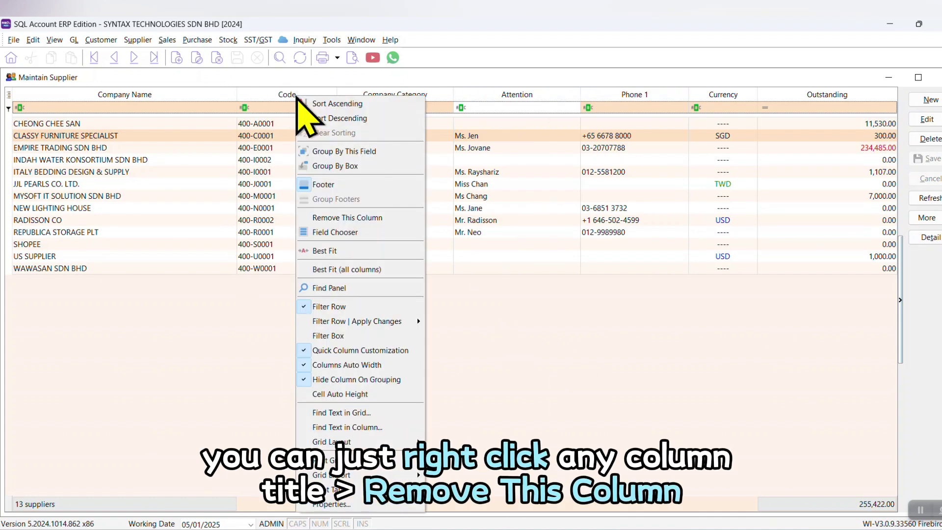
{"action": "left_click", "coordinate": [346, 217]}
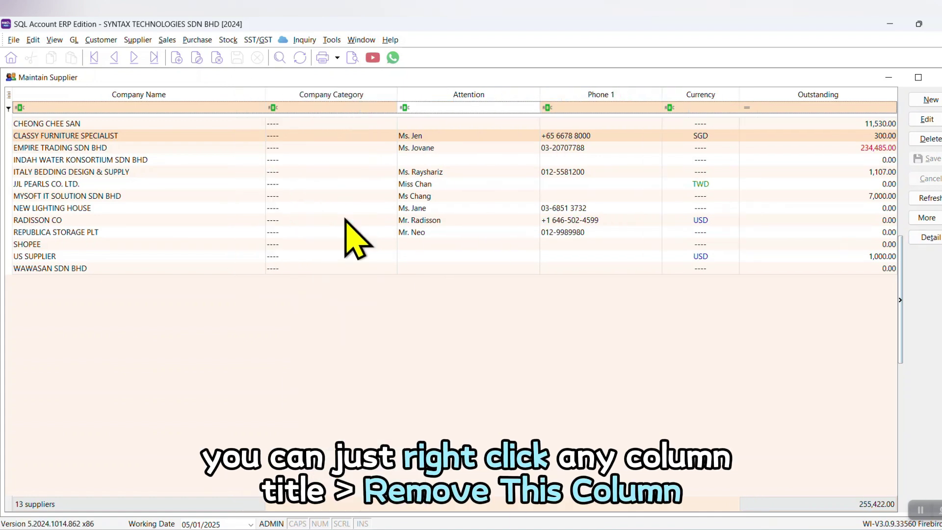
{"action": "right_click", "coordinate": [343, 99]}
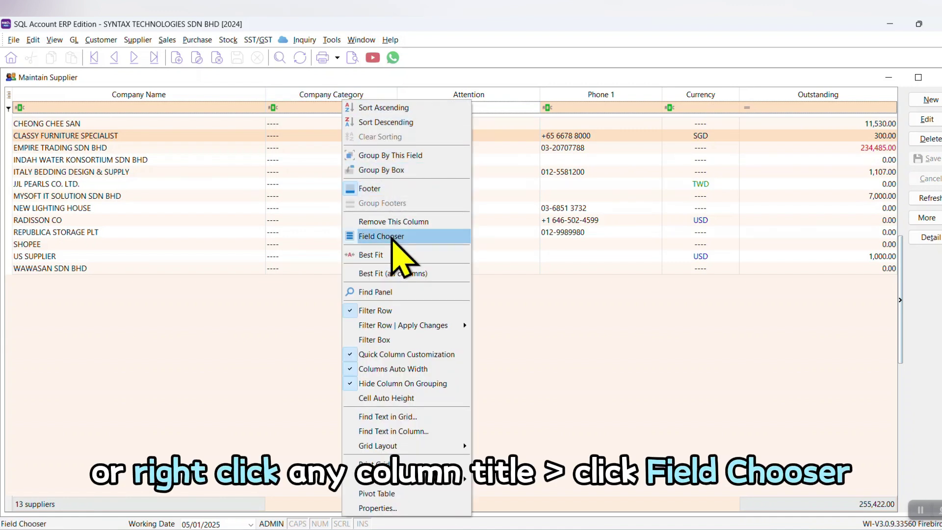
{"action": "left_click", "coordinate": [392, 237]}
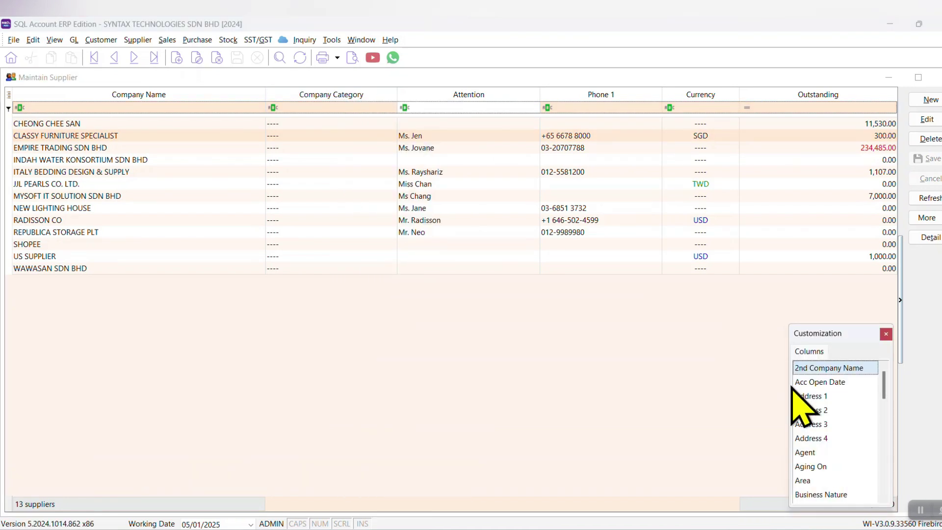
{"action": "left_click_drag", "start_coordinate": [301, 97], "coordinate": [837, 416]}
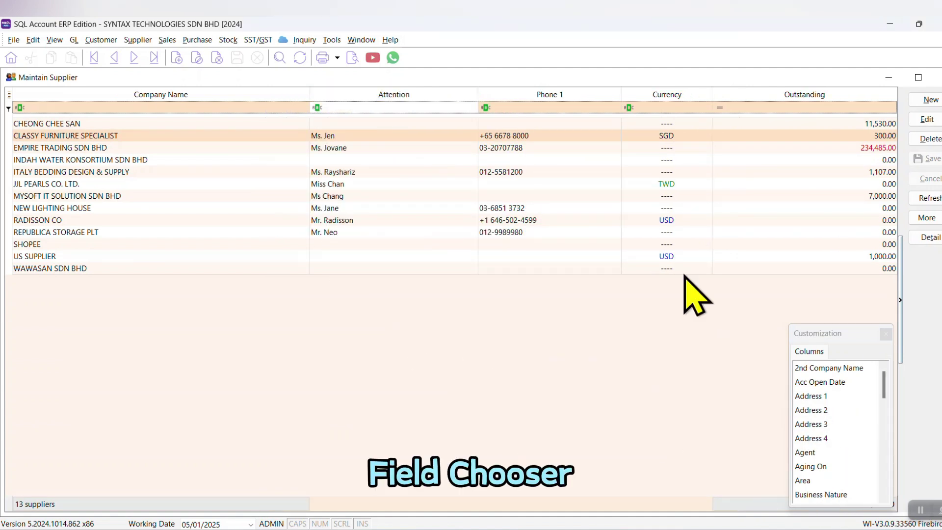
{"action": "left_click_drag", "start_coordinate": [645, 96], "coordinate": [836, 430]}
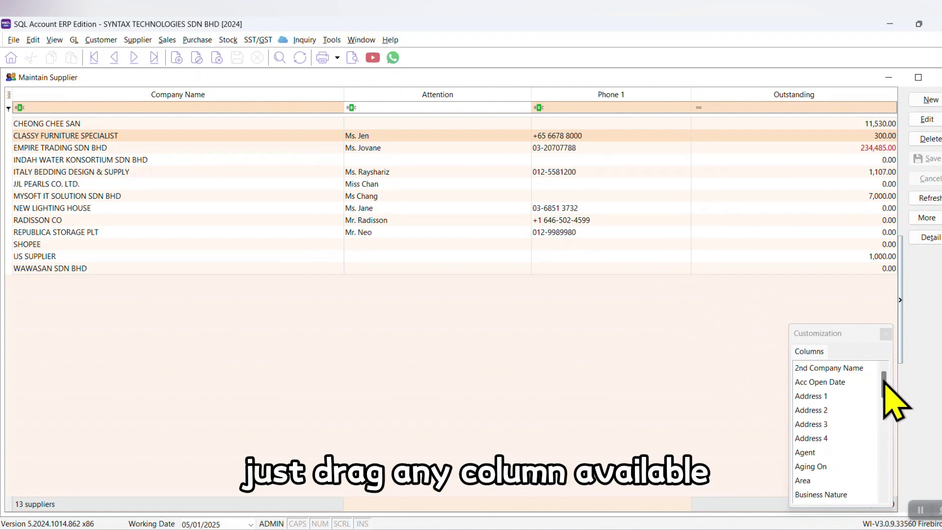
{"action": "left_click_drag", "start_coordinate": [884, 386], "coordinate": [885, 414]}
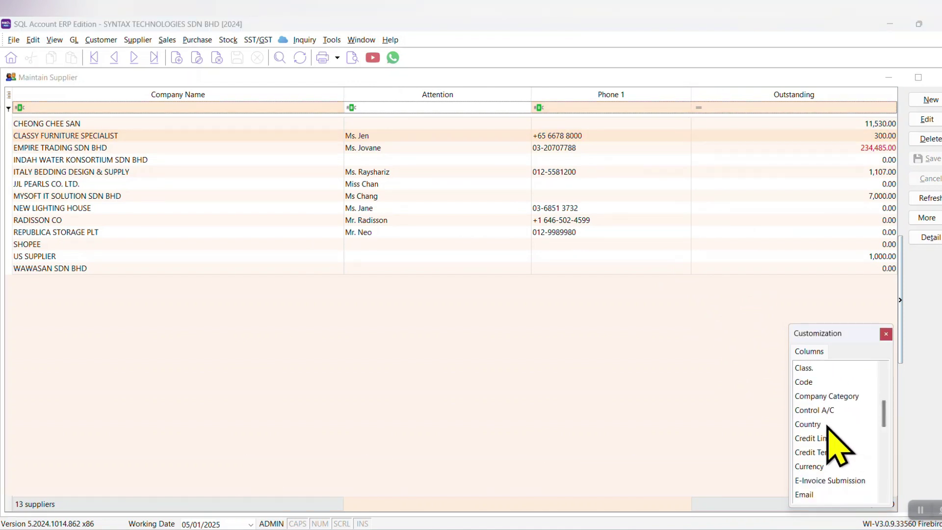
{"action": "left_click_drag", "start_coordinate": [828, 425], "coordinate": [682, 104]}
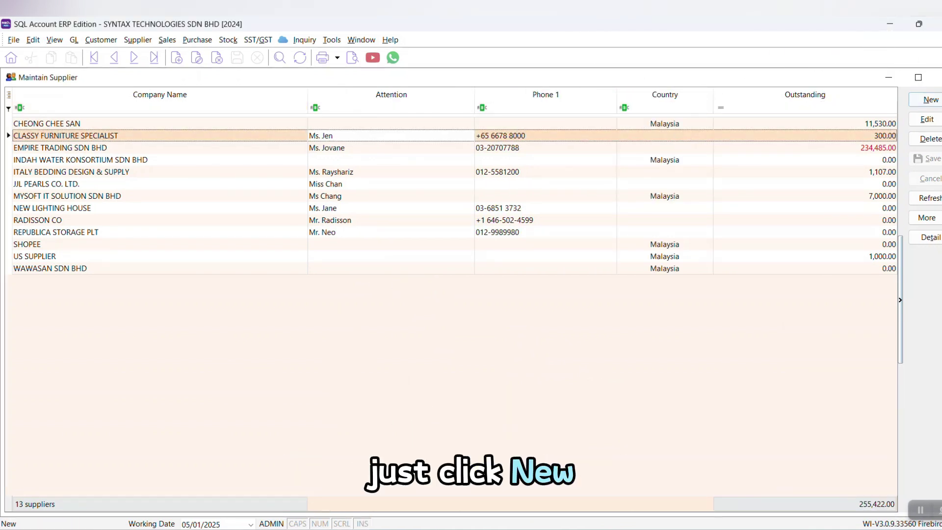
- Create a new supplier record named SQL ACCOUNTING COMPANY
{"action": "left_click", "coordinate": [930, 99]}
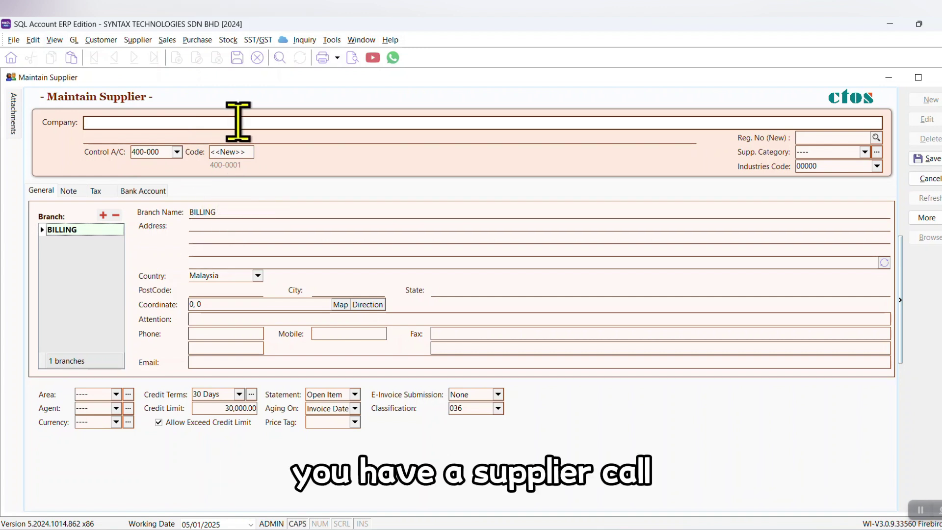
{"action": "type", "text": "SQL A"}
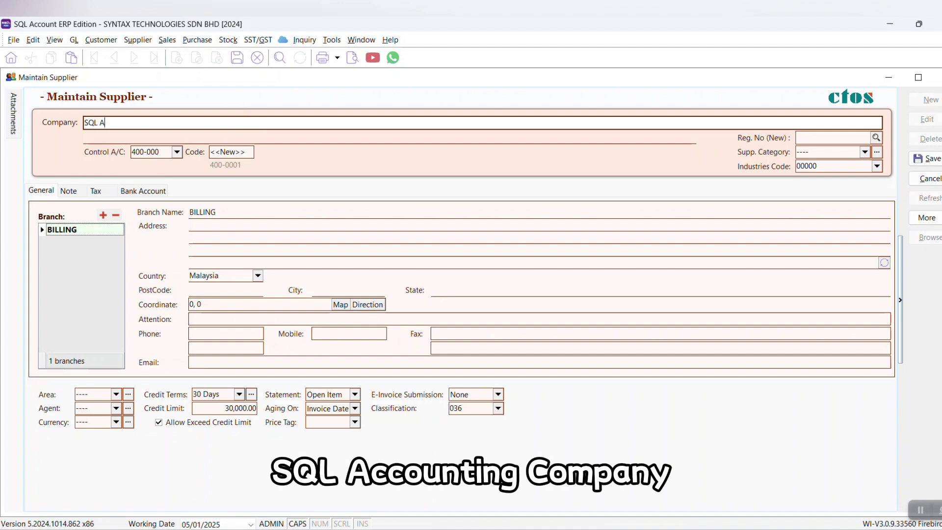
{"action": "type", "text": "CCOUNTING COMPAM"}
{"action": "key", "text": "BackSpace"}
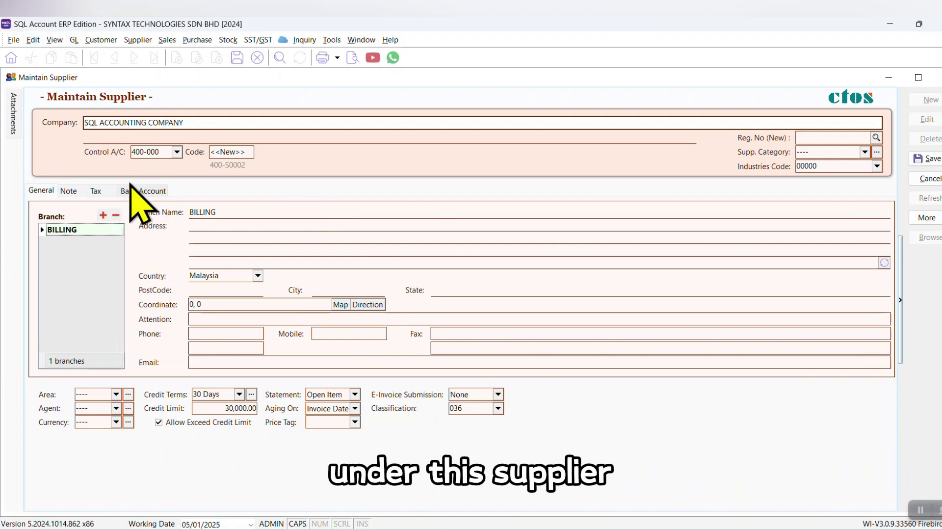
- Add a FINANCE DIRECTOR branch below BILLING for the new supplier
{"action": "left_click", "coordinate": [103, 215]}
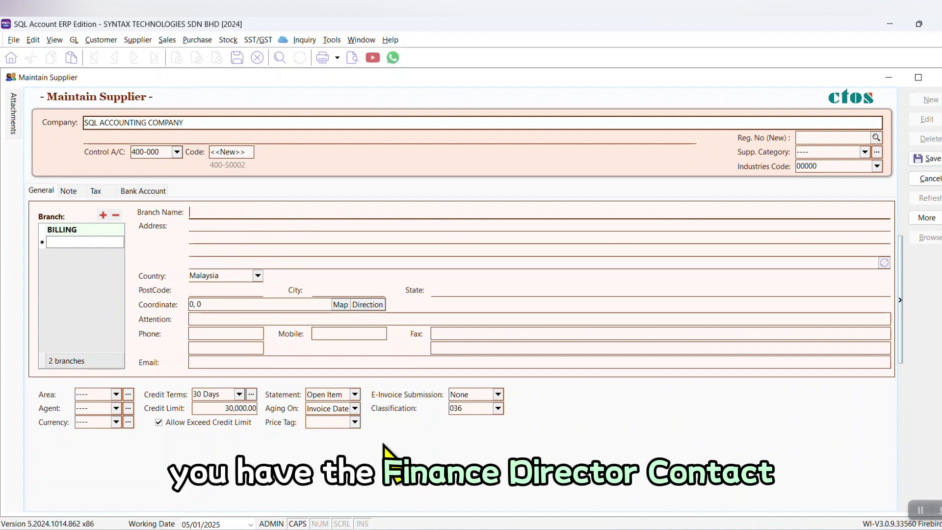
{"action": "type", "text": "FI"}
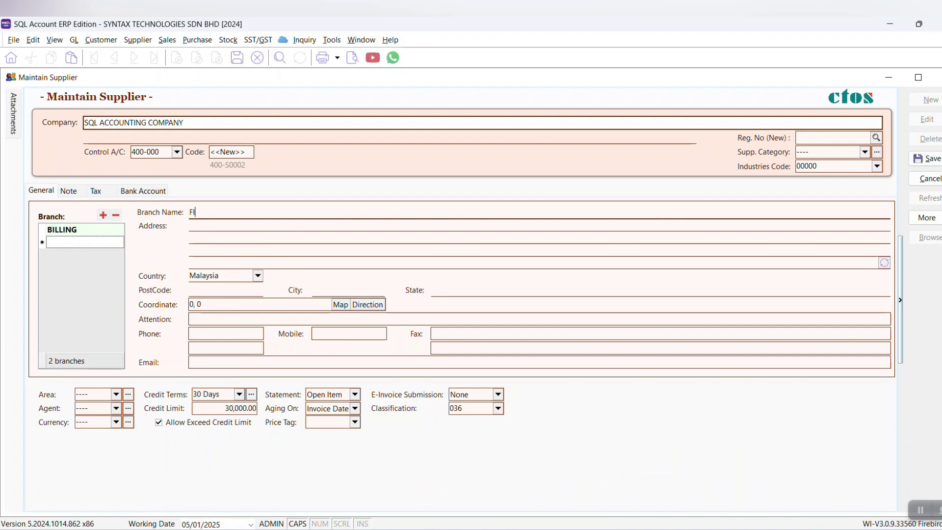
{"action": "type", "text": "NANCE"}
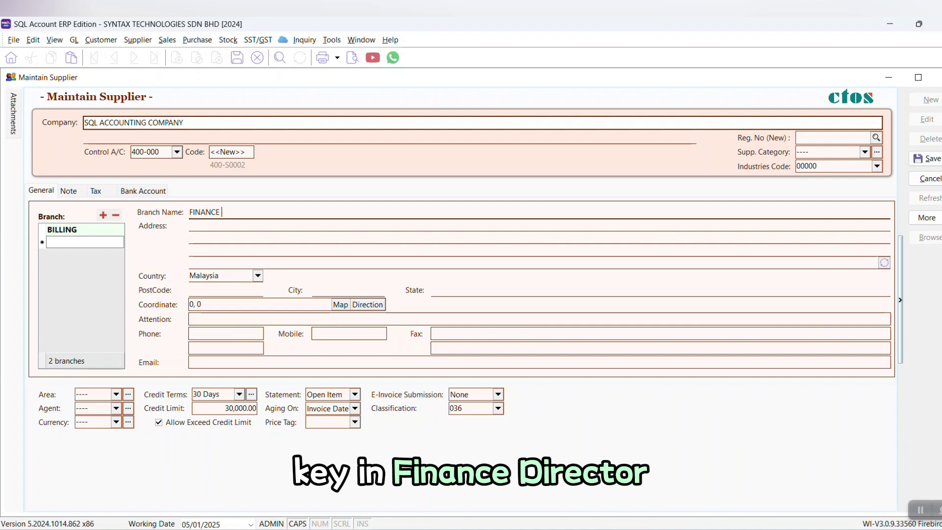
{"action": "type", "text": " DIRECTOR"}
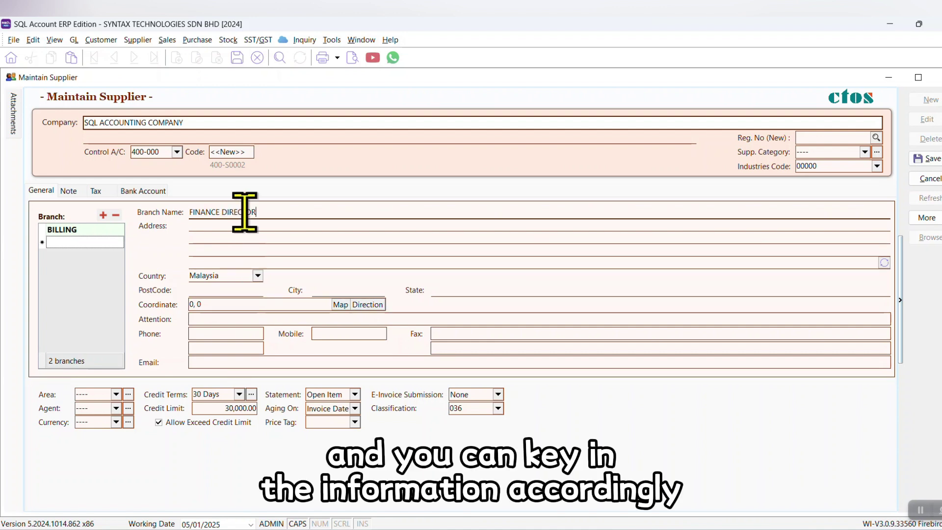
{"action": "key", "text": "Tab"}
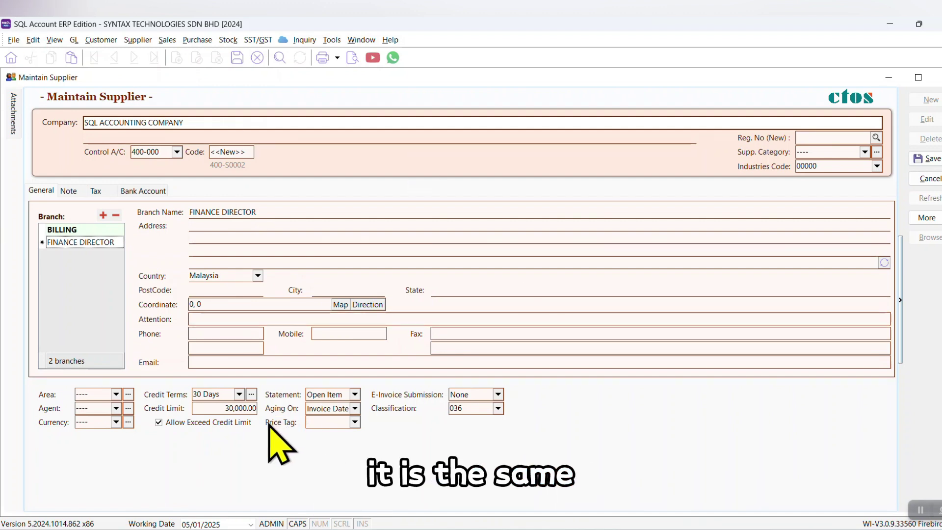
- Attach Bank Statement.jpg to the supplier from the Attachments panel
{"action": "left_click", "coordinate": [13, 118]}
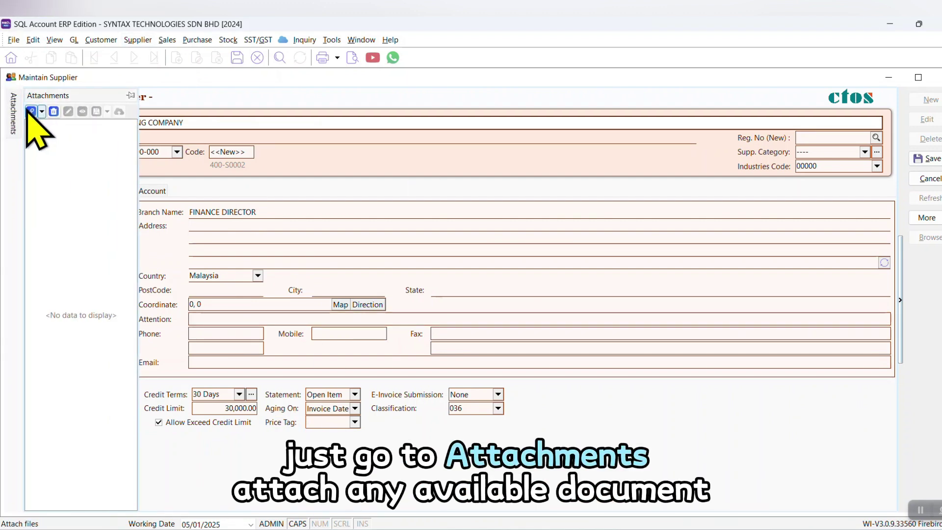
{"action": "left_click", "coordinate": [31, 111]}
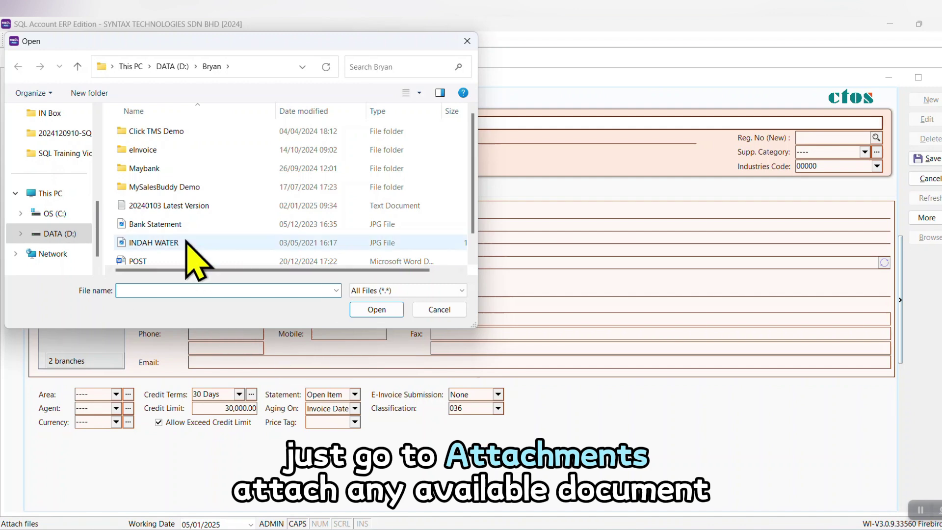
{"action": "double_click", "coordinate": [248, 225]}
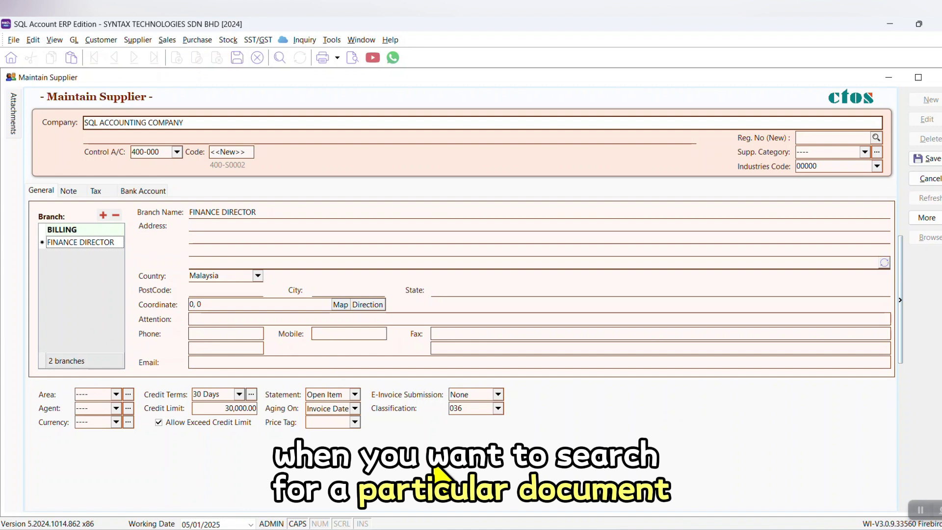
- Preview the attached Bank Statement.jpg to confirm it opens, then close the viewer
{"action": "mouse_move", "coordinate": [11, 133]}
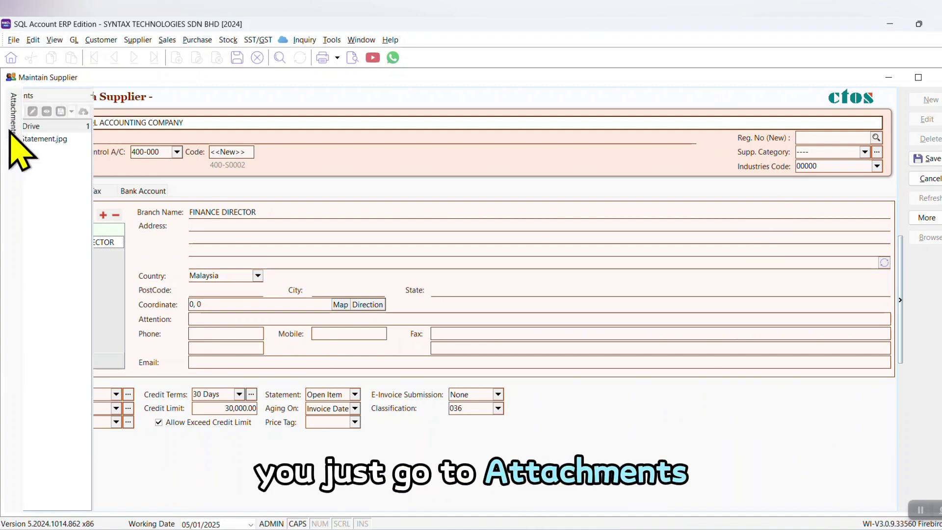
{"action": "double_click", "coordinate": [88, 140]}
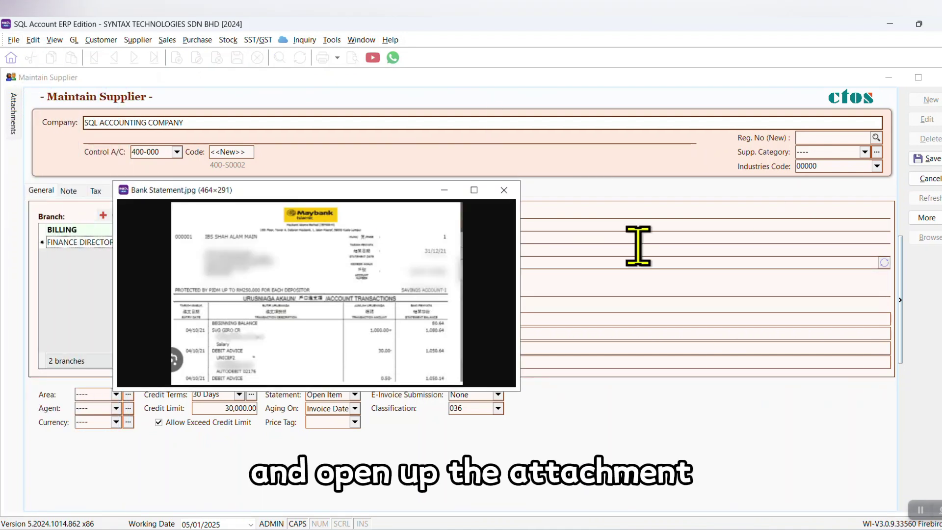
{"action": "left_click", "coordinate": [504, 190]}
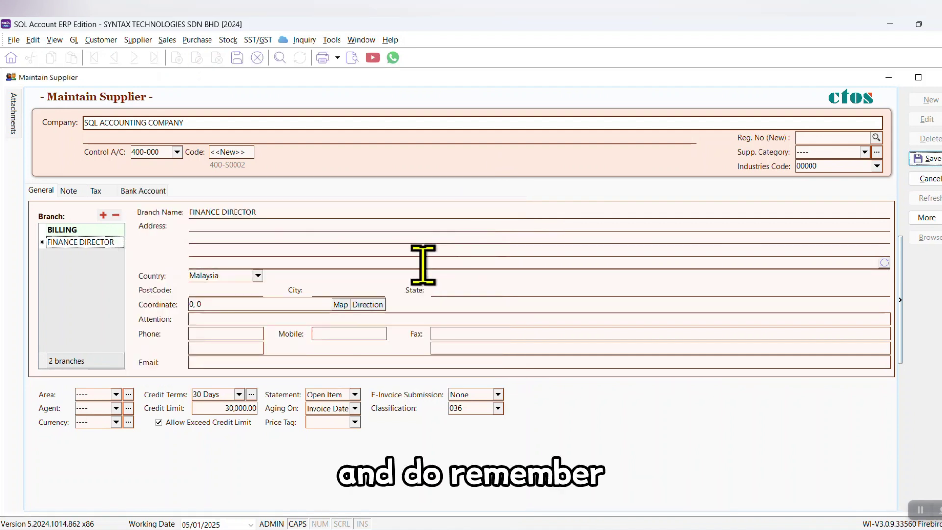
{"action": "mouse_move", "coordinate": [14, 120]}
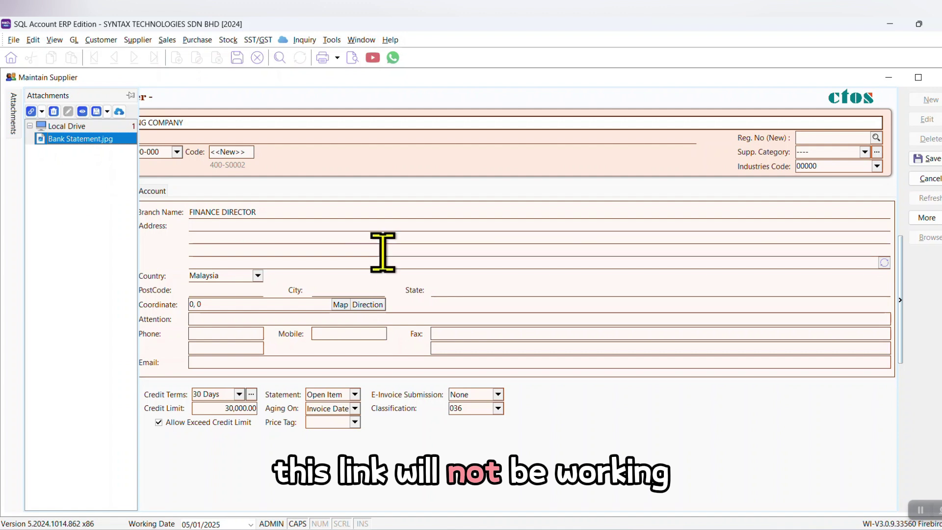
- Save SQL ACCOUNTING COMPANY as supplier 400-S0002
{"action": "left_click", "coordinate": [917, 158]}
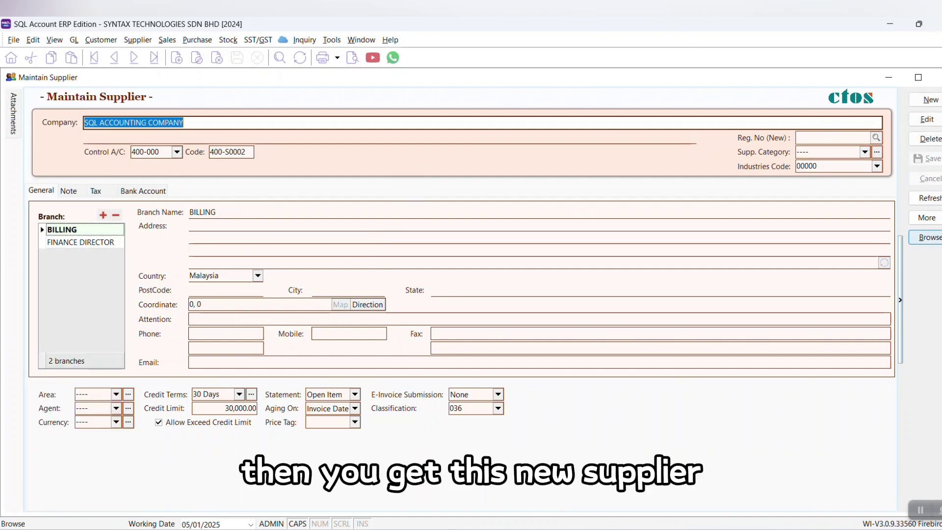